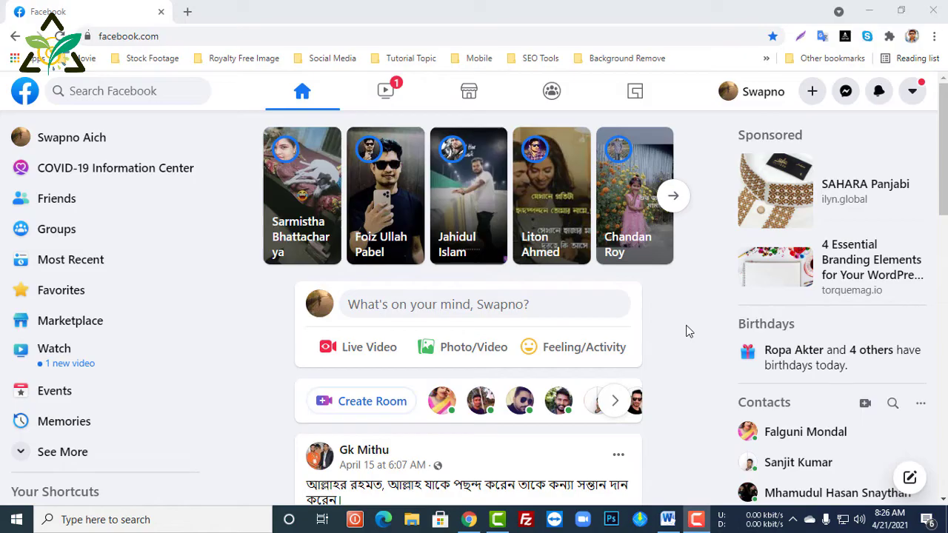
Open the Transfer a Copy of Your Information page from Your Facebook Information in the account settings.
{"action": "left_click", "coordinate": [912, 90]}
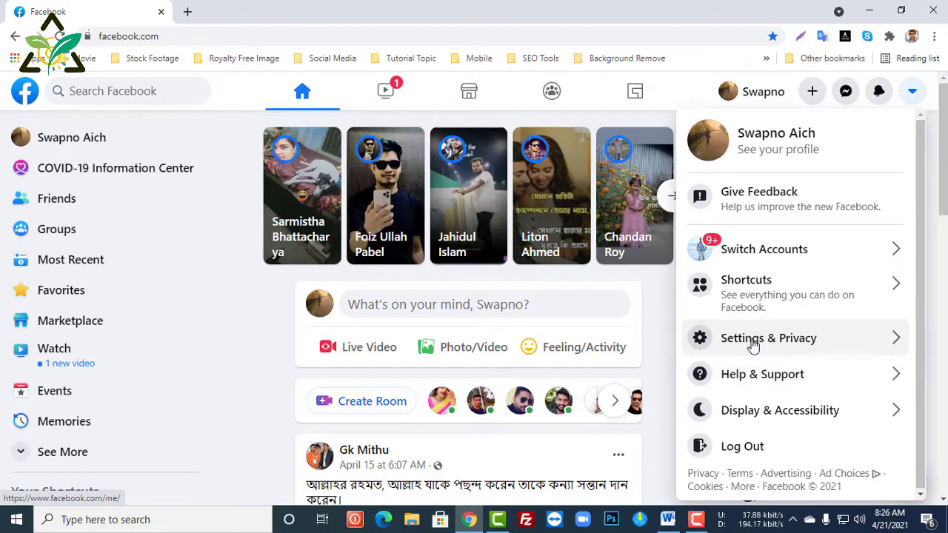
{"action": "left_click", "coordinate": [753, 342]}
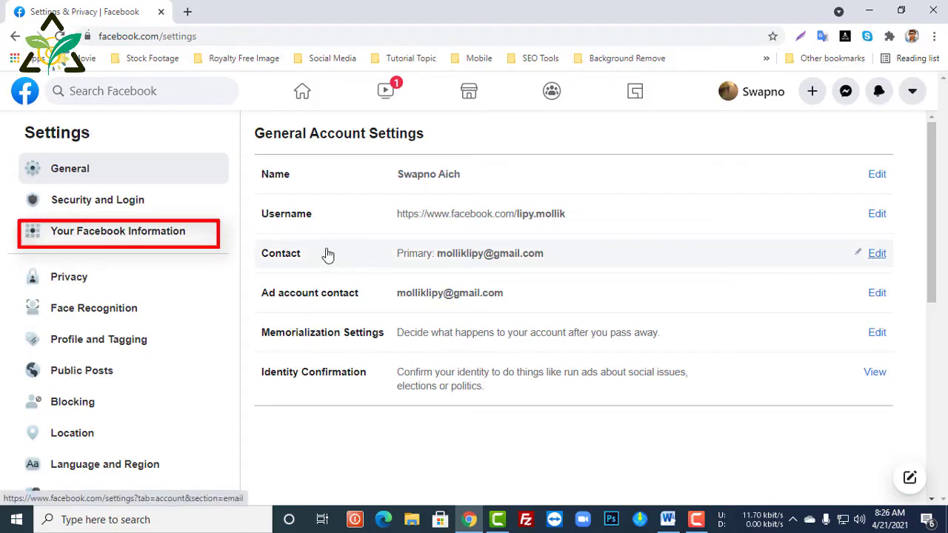
{"action": "left_click", "coordinate": [83, 236]}
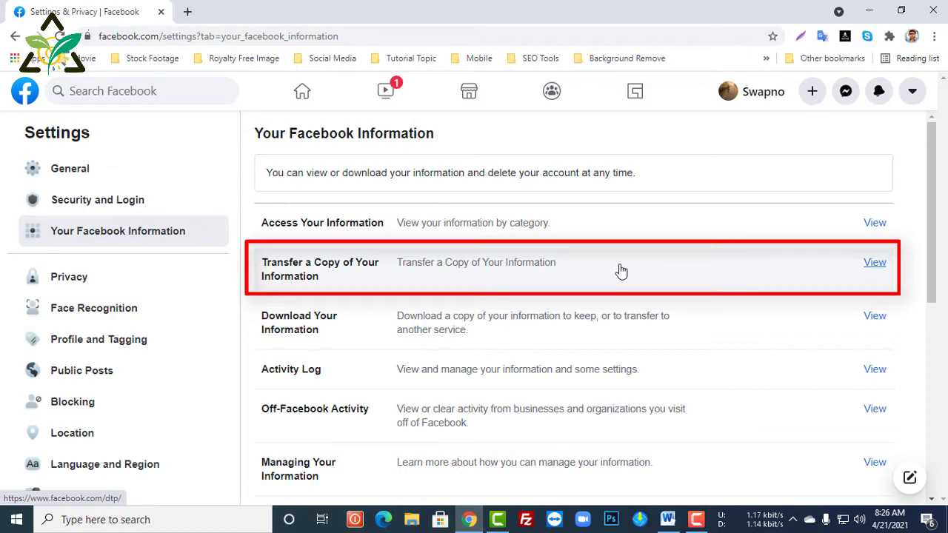
{"action": "left_click", "coordinate": [877, 265]}
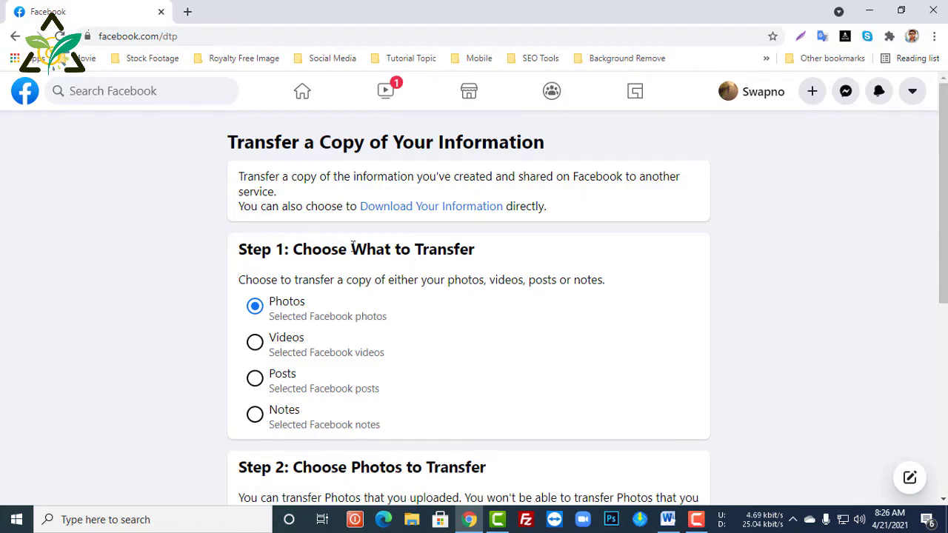
Choose Posts as the information to transfer, covering all your posts, with Google Docs as the destination.
{"action": "scroll", "coordinate": [294, 332], "scroll_direction": "down", "scroll_amount": 1}
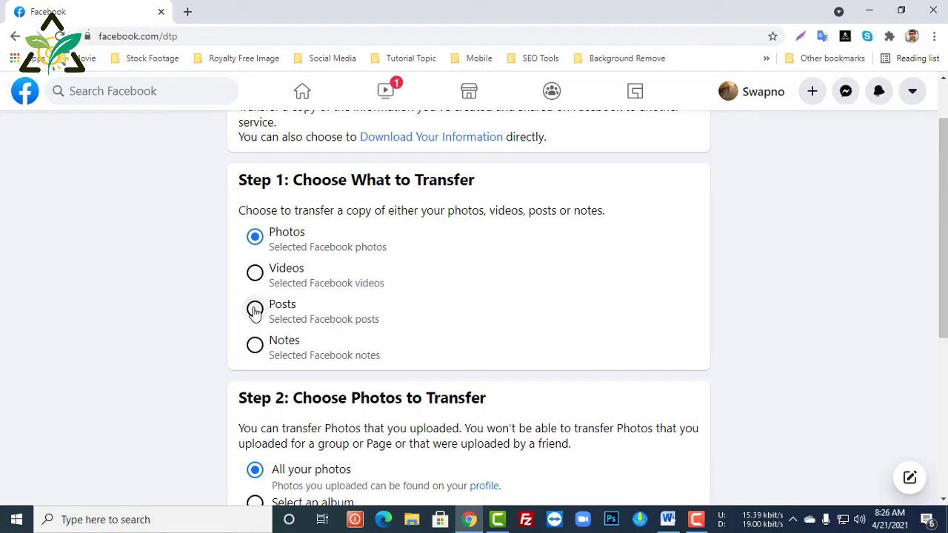
{"action": "left_click", "coordinate": [255, 310]}
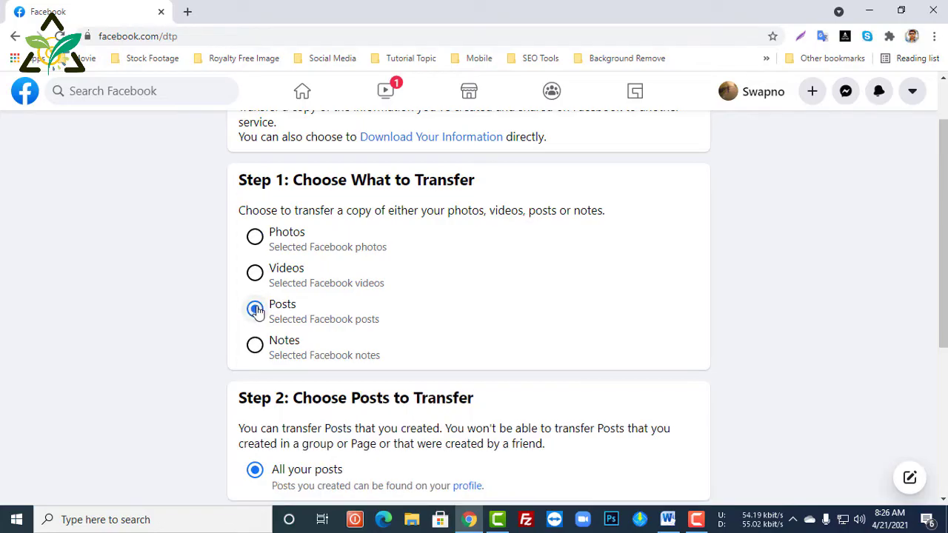
{"action": "scroll", "coordinate": [474, 319], "scroll_direction": "down", "scroll_amount": 2}
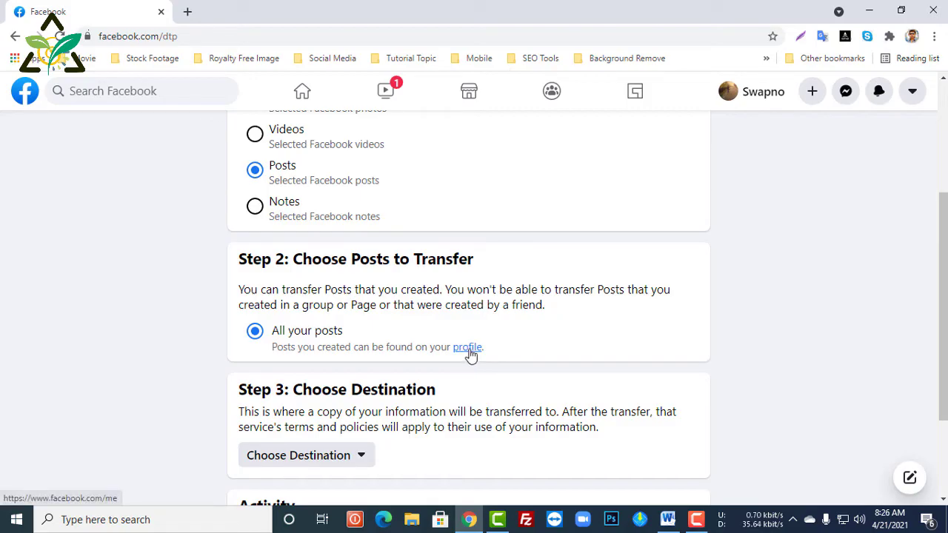
{"action": "scroll", "coordinate": [467, 355], "scroll_direction": "down", "scroll_amount": 3}
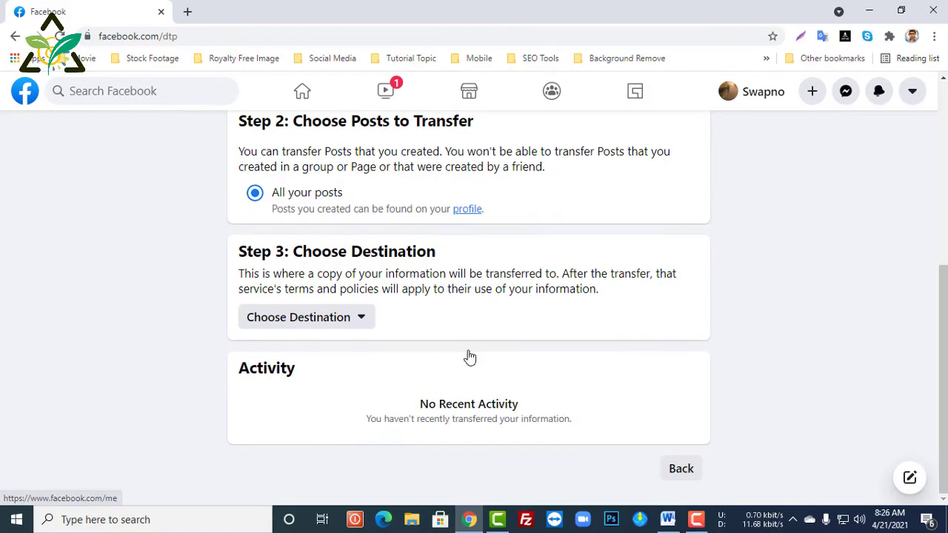
{"action": "left_click", "coordinate": [363, 321]}
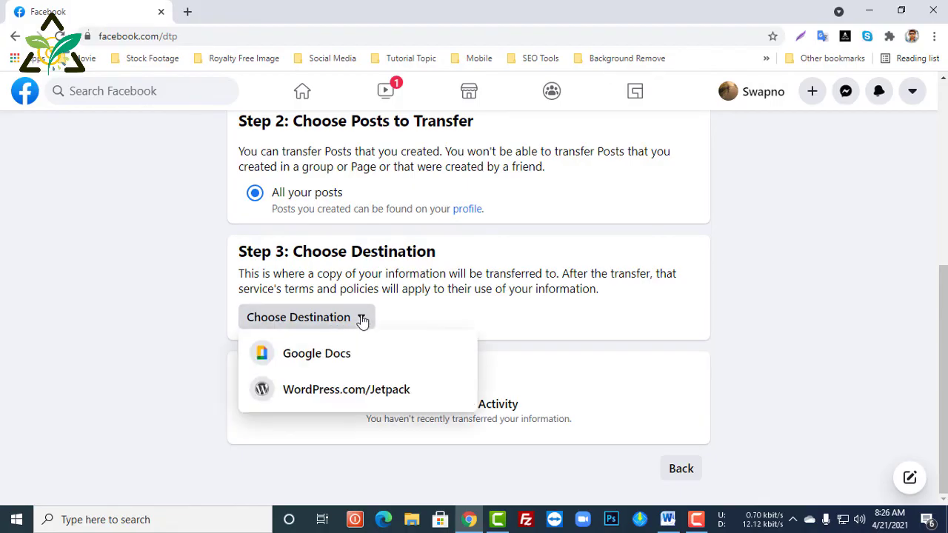
{"action": "left_click", "coordinate": [324, 360]}
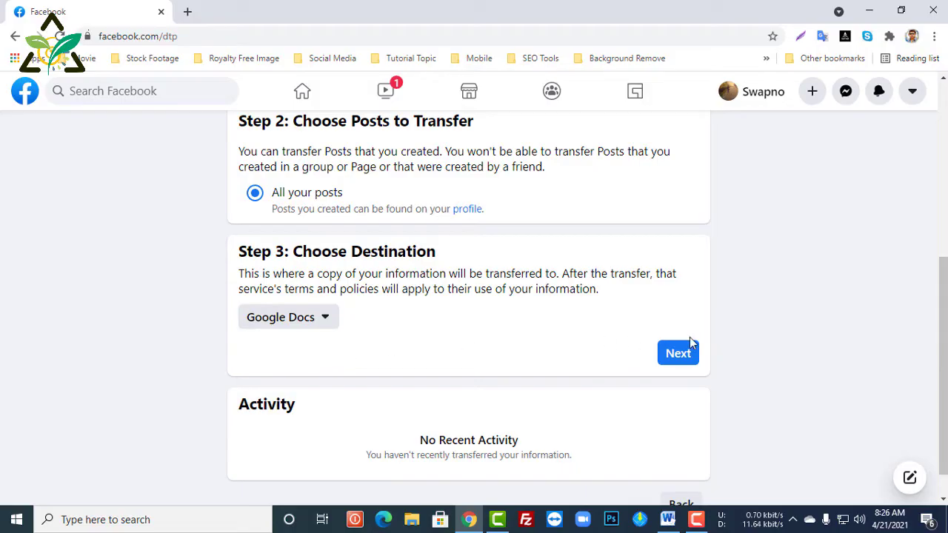
Proceed to the Google sign-in, choose the receiving Google account and enter its account password.
{"action": "left_click", "coordinate": [687, 359]}
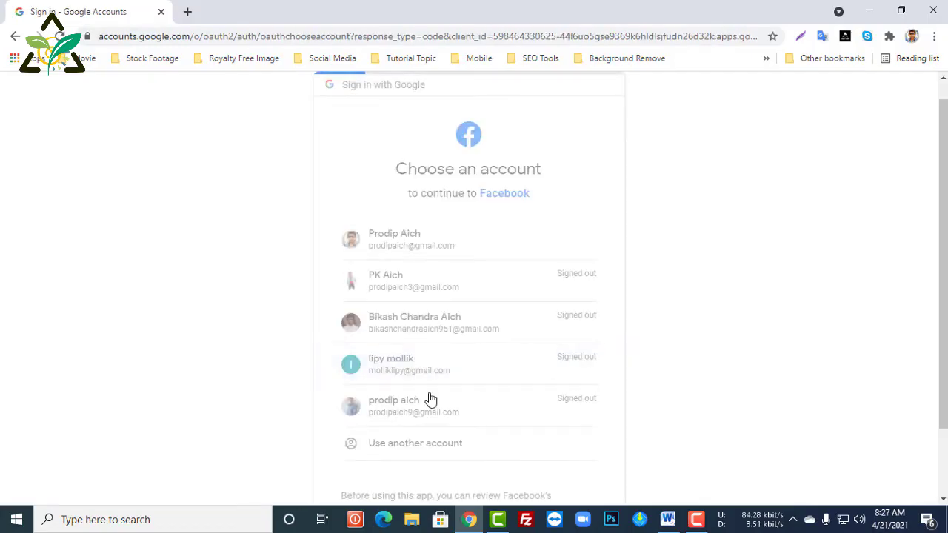
{"action": "left_click", "coordinate": [415, 362]}
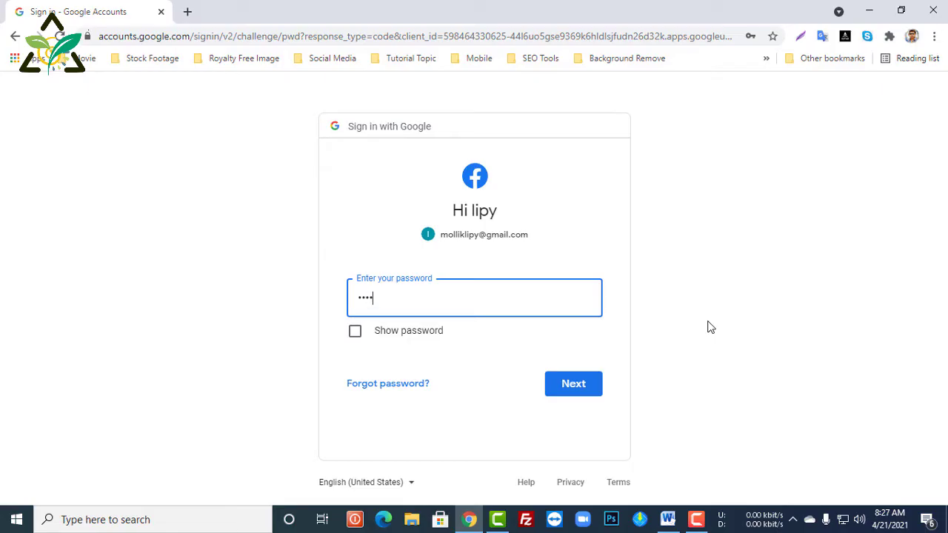
{"action": "key", "text": "Return"}
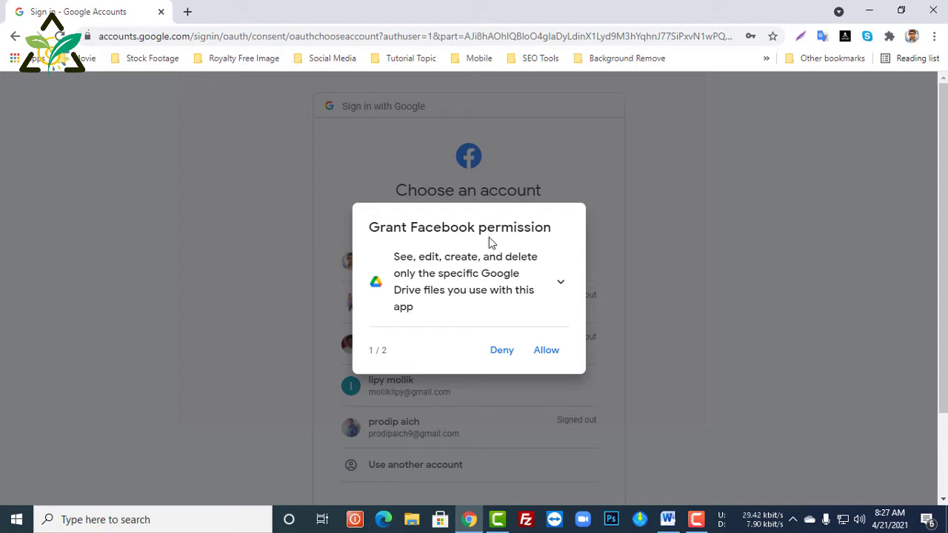
Grant Facebook both the Google Drive and Google Docs permissions and confirm the access choices.
{"action": "left_click", "coordinate": [546, 350]}
{"action": "left_click", "coordinate": [561, 340]}
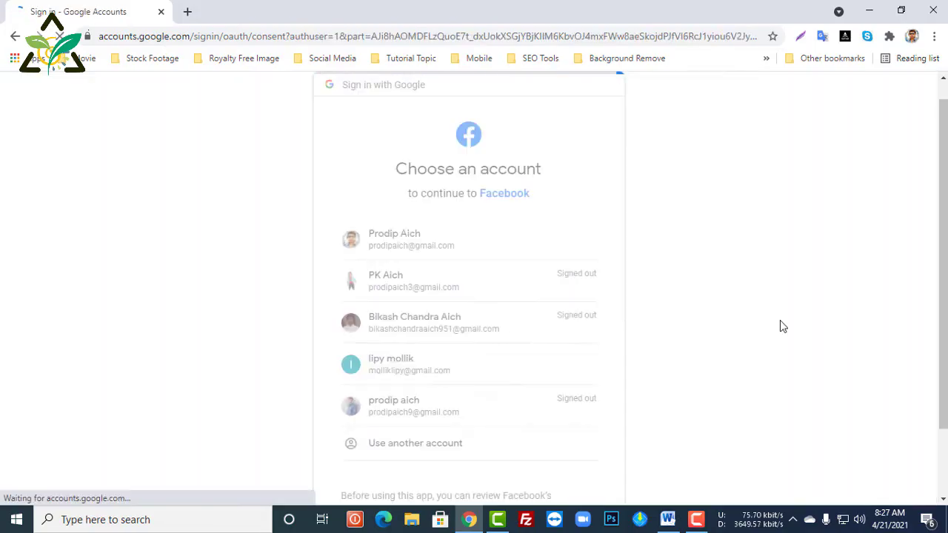
{"action": "scroll", "coordinate": [779, 325], "scroll_direction": "down", "scroll_amount": 1}
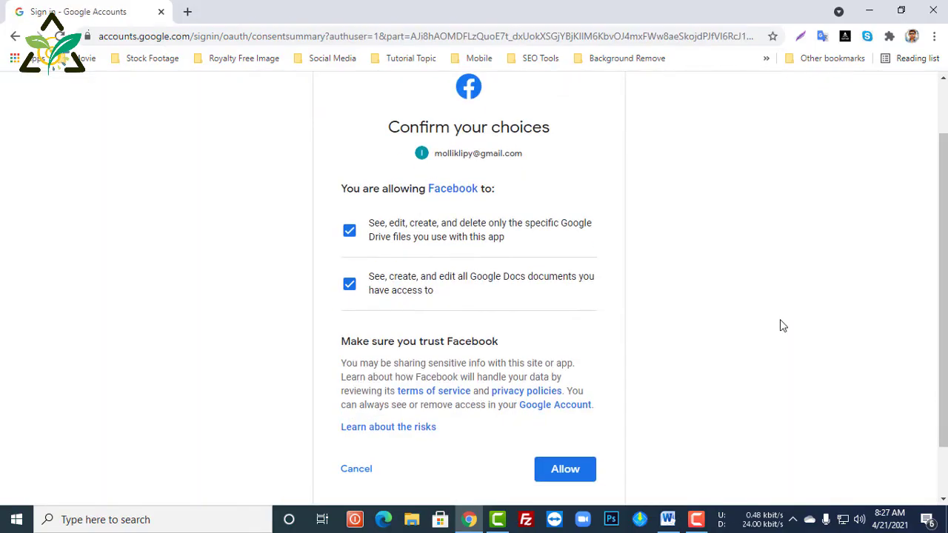
{"action": "left_click", "coordinate": [576, 468]}
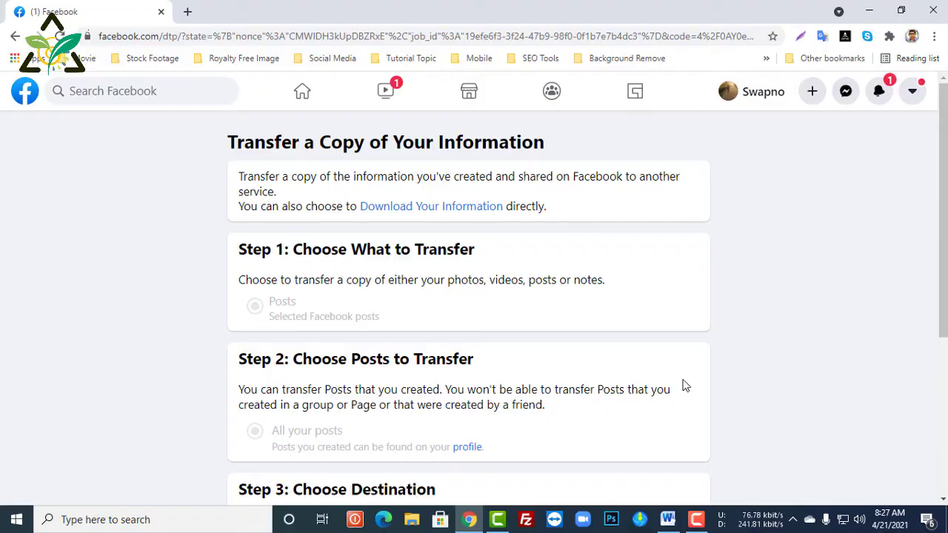
Confirm the transfer of the posts to Google Docs and check its status under Activity.
{"action": "scroll", "coordinate": [684, 385], "scroll_direction": "down", "scroll_amount": 3}
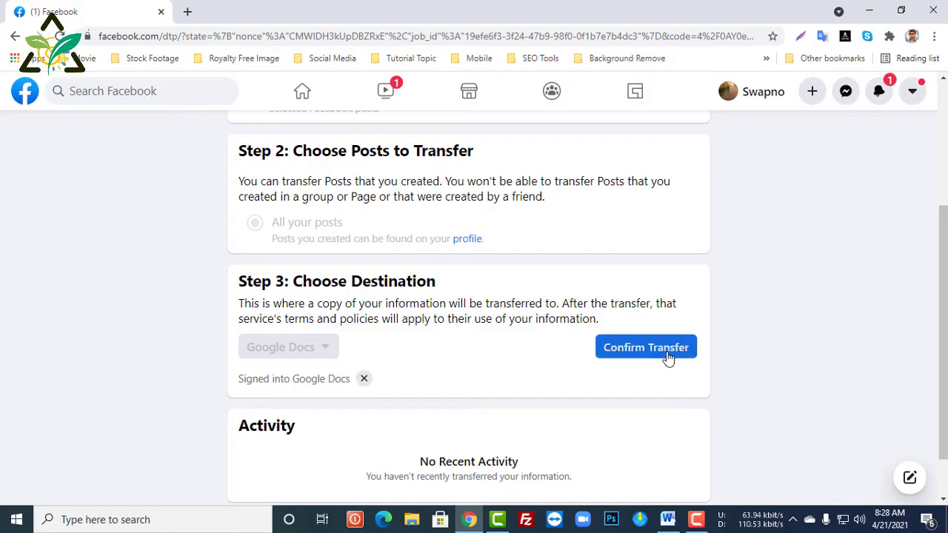
{"action": "left_click", "coordinate": [669, 356]}
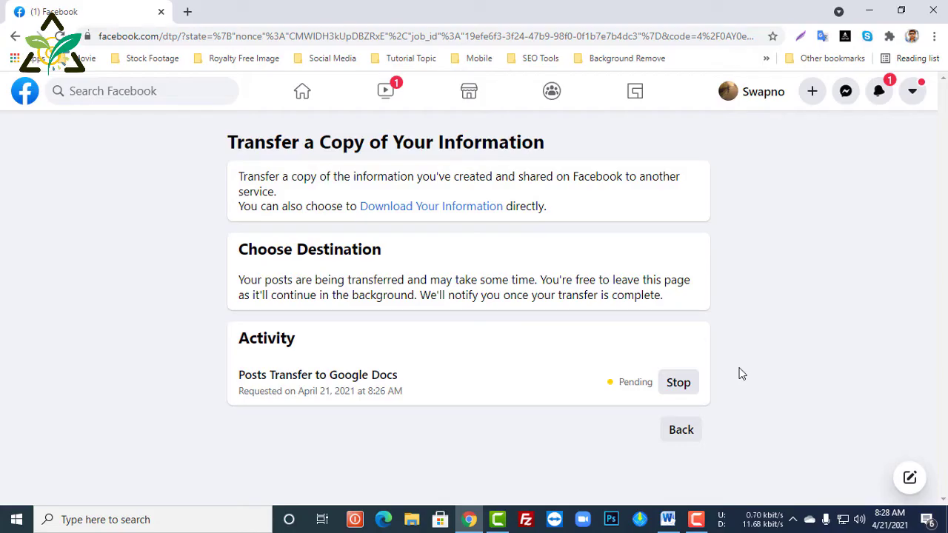
{"action": "left_click_drag", "start_coordinate": [238, 375], "coordinate": [404, 375]}
{"action": "left_click_drag", "start_coordinate": [655, 382], "coordinate": [621, 386]}
{"action": "left_click", "coordinate": [786, 385]}
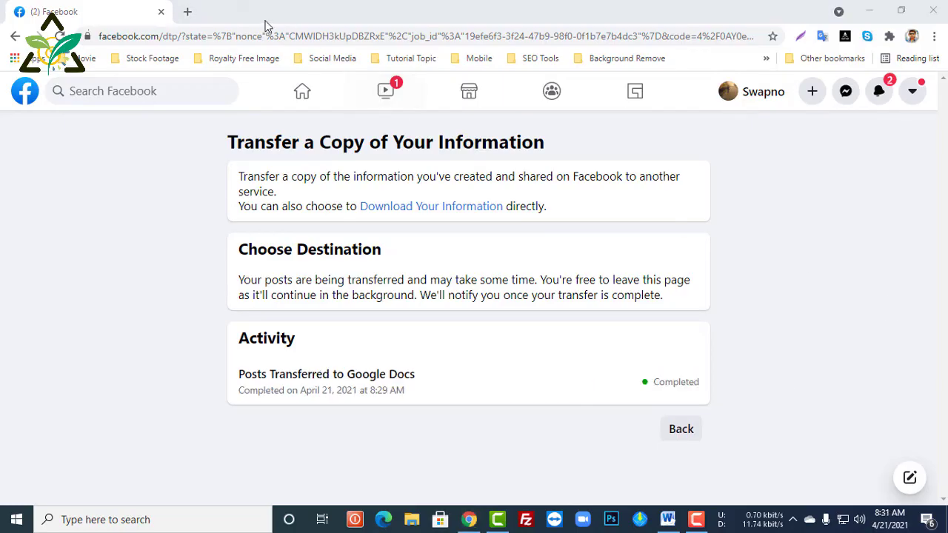
Switch to Gmail in a new tab and read the "Facebook information transfer completed" email.
{"action": "left_click", "coordinate": [189, 12]}
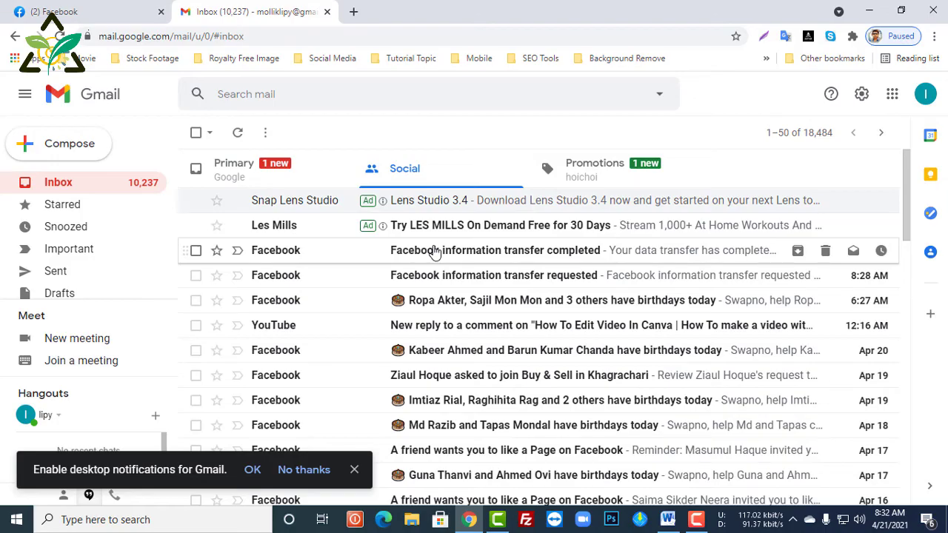
{"action": "left_click", "coordinate": [471, 256]}
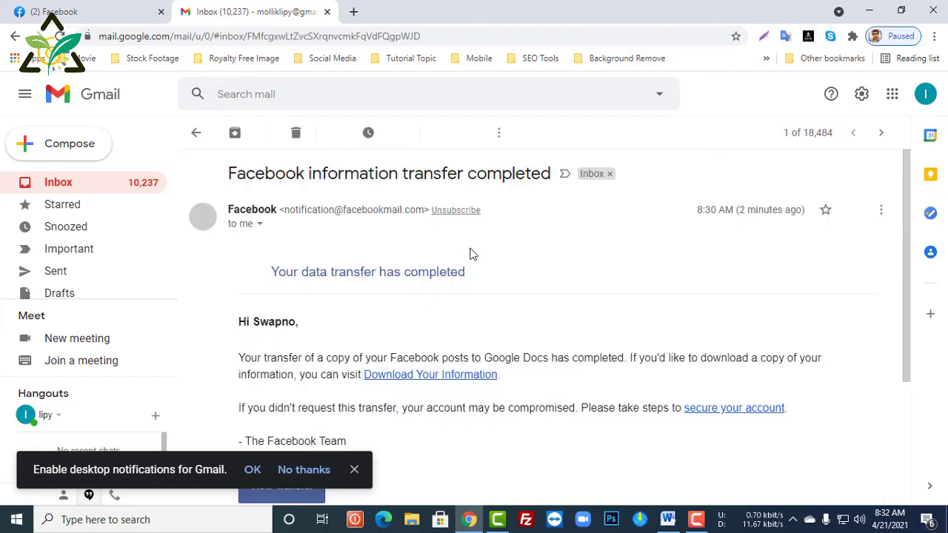
{"action": "scroll", "coordinate": [407, 205], "scroll_direction": "down", "scroll_amount": 1}
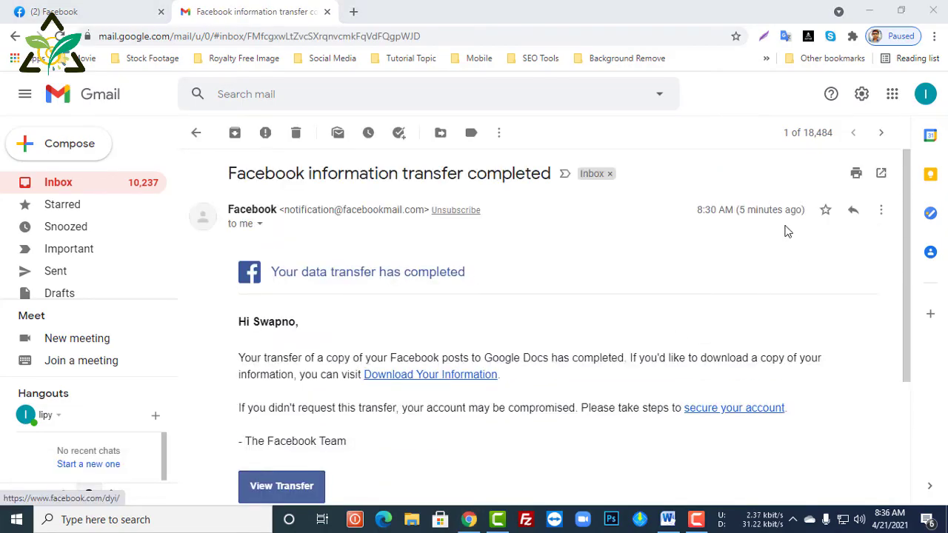
Switch to Google Drive, open the Transferred Docs folder and look through the transferred Facebook post documents.
{"action": "left_click", "coordinate": [892, 94]}
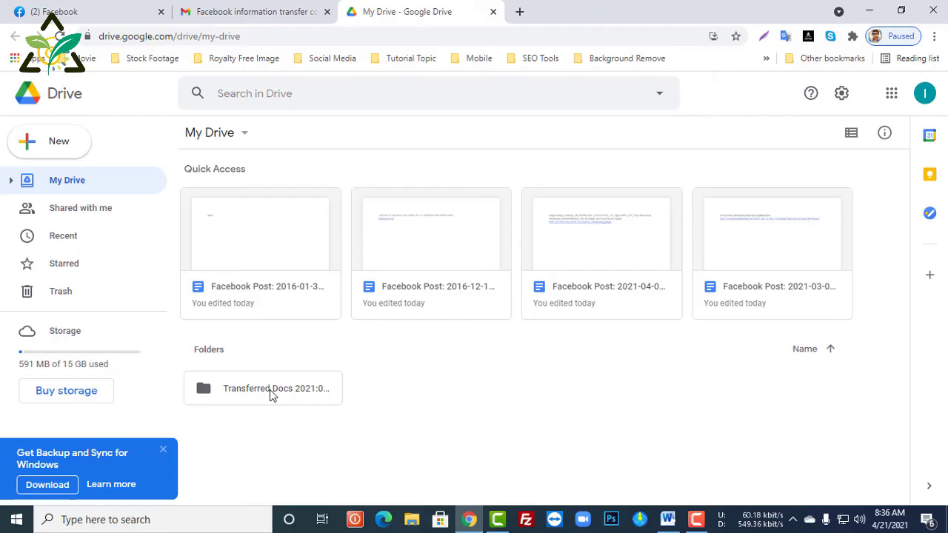
{"action": "left_click", "coordinate": [271, 396]}
{"action": "double_click", "coordinate": [271, 394]}
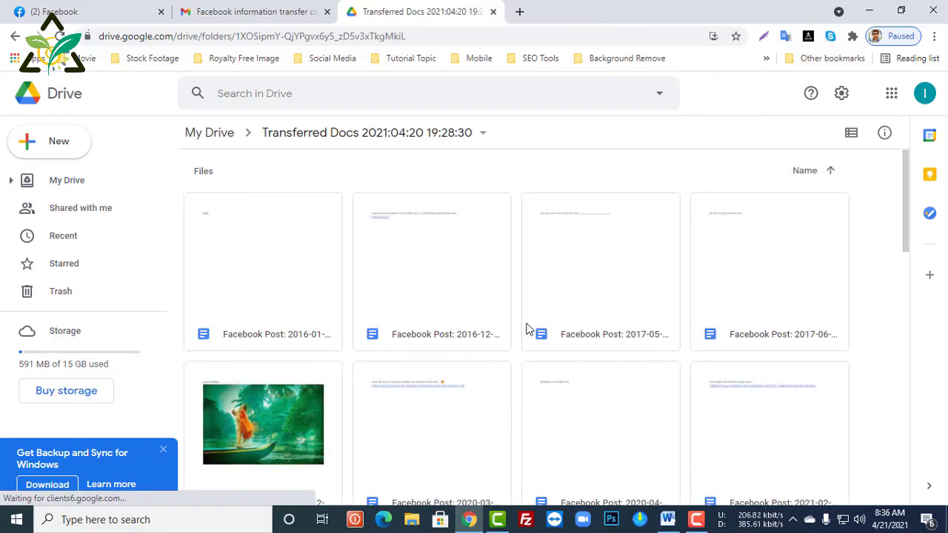
{"action": "scroll", "coordinate": [645, 311], "scroll_direction": "down", "scroll_amount": 4}
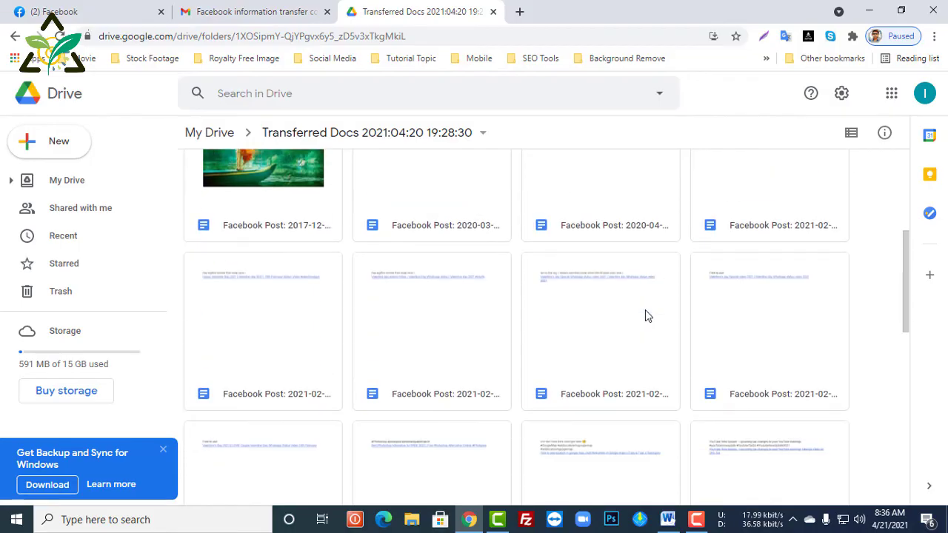
{"action": "scroll", "coordinate": [645, 311], "scroll_direction": "down", "scroll_amount": 3}
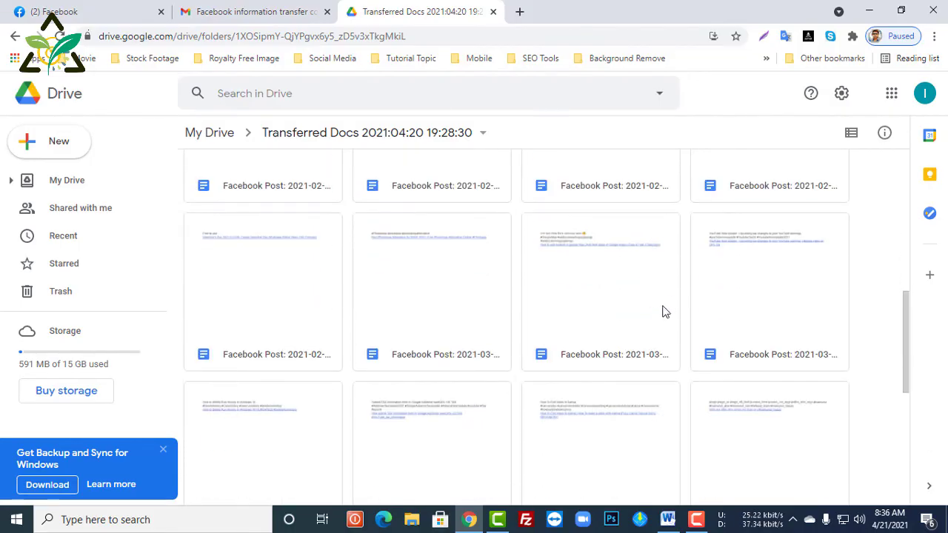
{"action": "scroll", "coordinate": [665, 311], "scroll_direction": "down", "scroll_amount": 5}
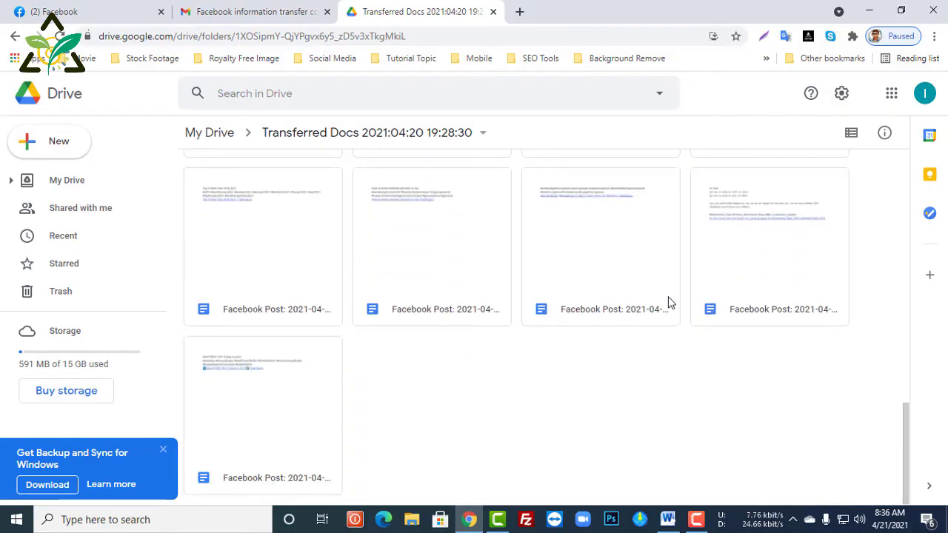
{"action": "scroll", "coordinate": [668, 302], "scroll_direction": "up", "scroll_amount": 8}
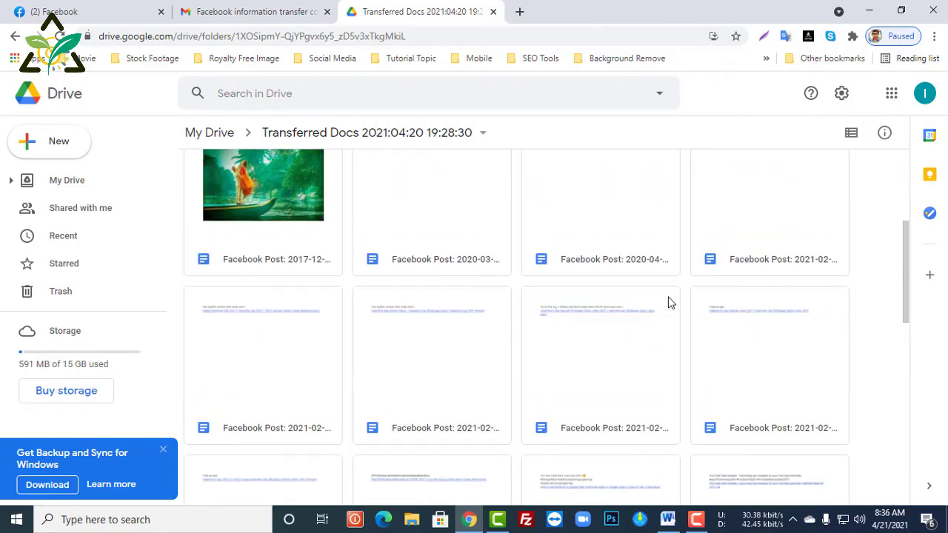
{"action": "scroll", "coordinate": [669, 302], "scroll_direction": "up", "scroll_amount": 3}
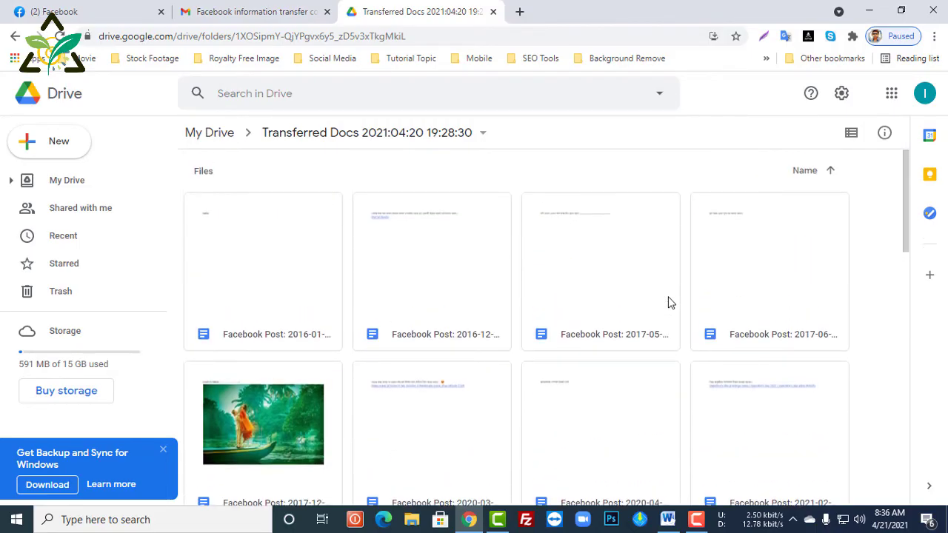